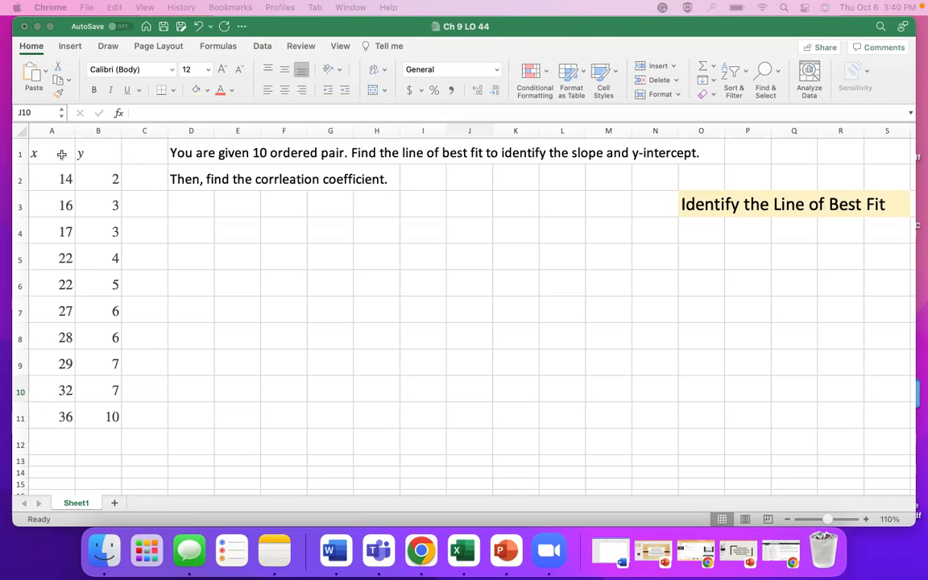
# Insert a markers-only scatter chart from the x and y data in A1:B11
pyautogui.click(61, 154)
pyautogui.moveTo(61, 154); pyautogui.dragTo(92, 419)
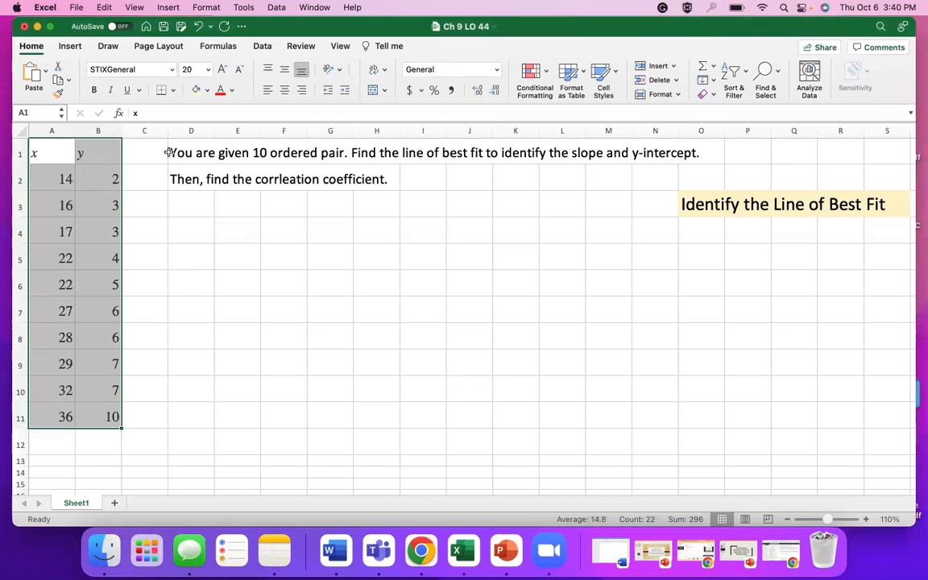
pyautogui.click(75, 48)
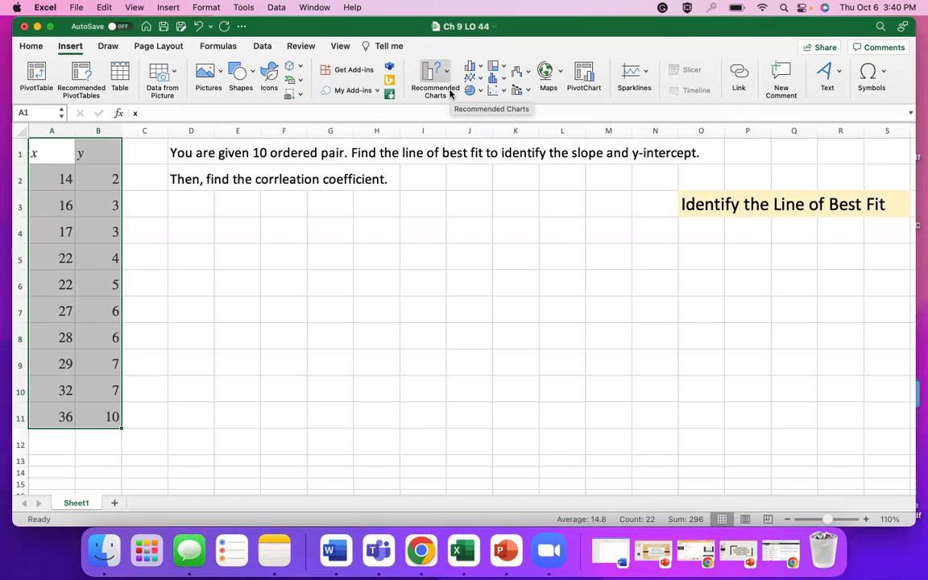
pyautogui.click(495, 90)
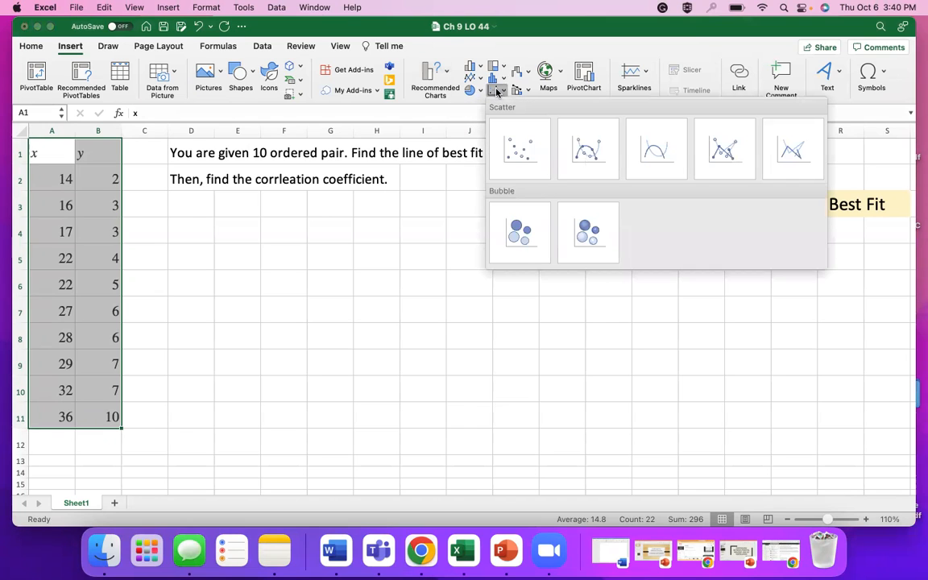
pyautogui.click(519, 151)
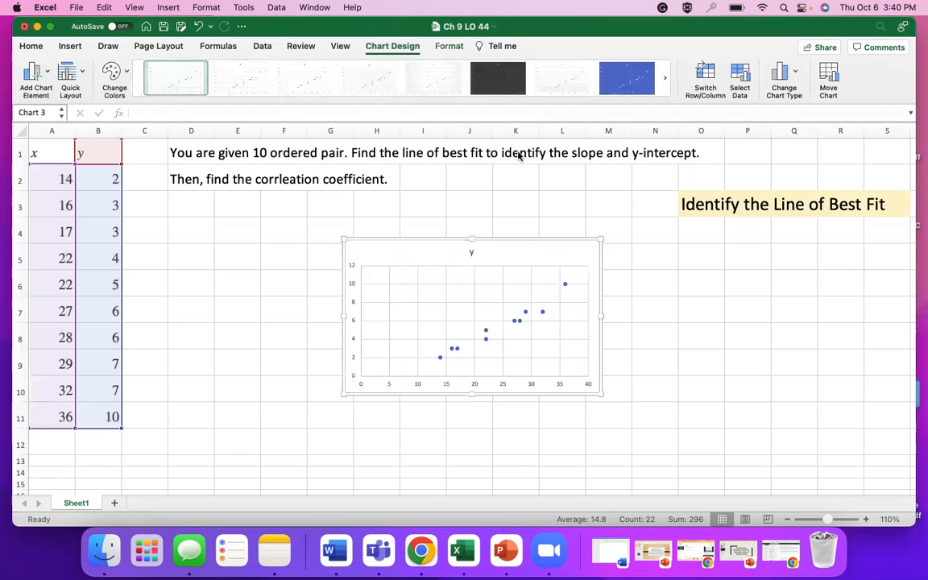
# Move the scatter chart up beneath the problem text and enlarge it to fill roughly columns F to N
pyautogui.moveTo(523, 319); pyautogui.dragTo(524, 272)
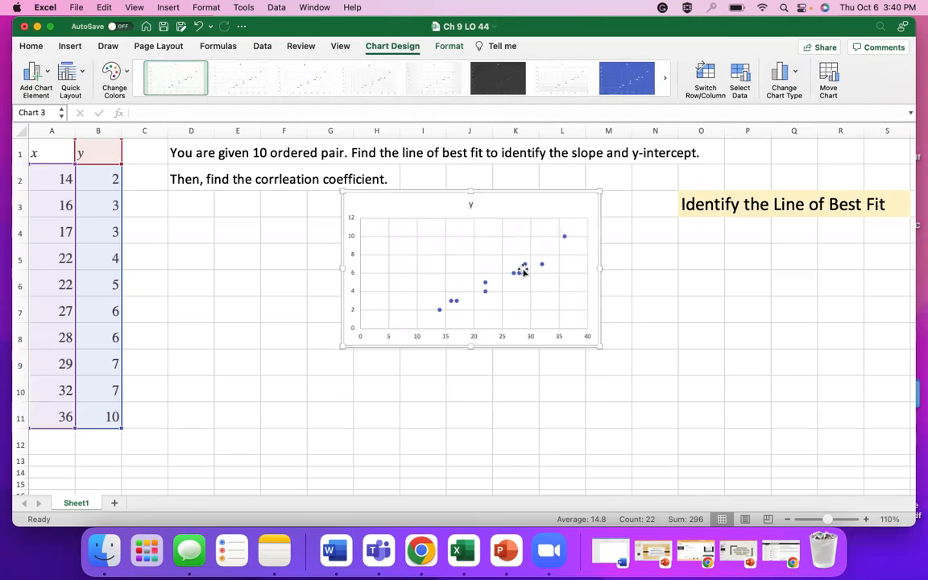
pyautogui.moveTo(599, 346); pyautogui.dragTo(665, 408)
pyautogui.moveTo(529, 189); pyautogui.dragTo(455, 187)
pyautogui.moveTo(589, 406); pyautogui.dragTo(657, 436)
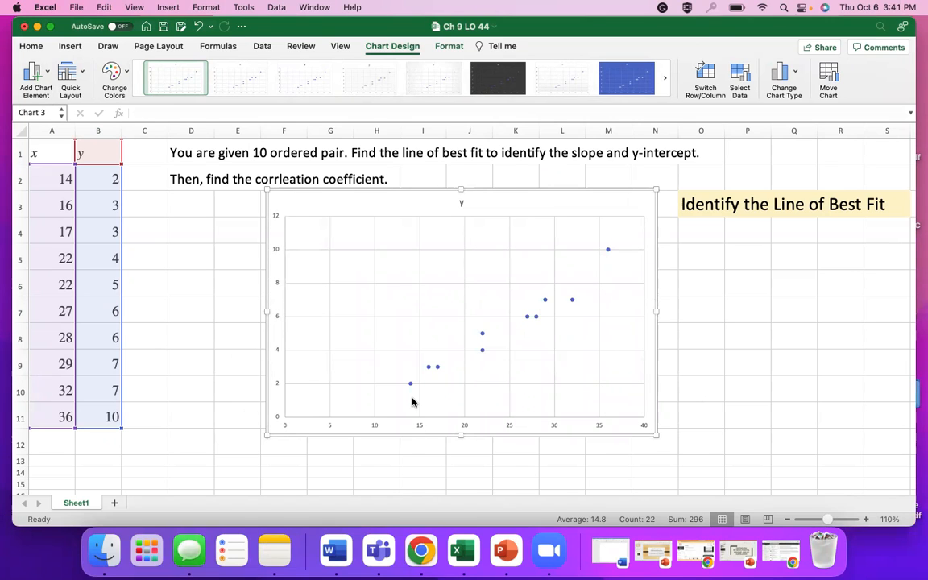
# Add a linear trendline to the data points and display its equation and R-squared value on the chart
pyautogui.click(526, 318)
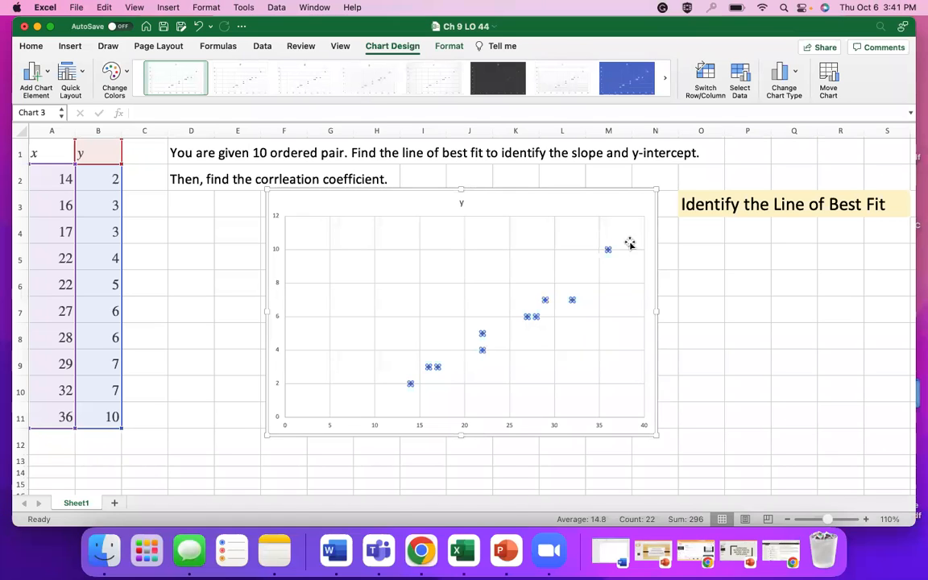
pyautogui.rightClick(523, 319)
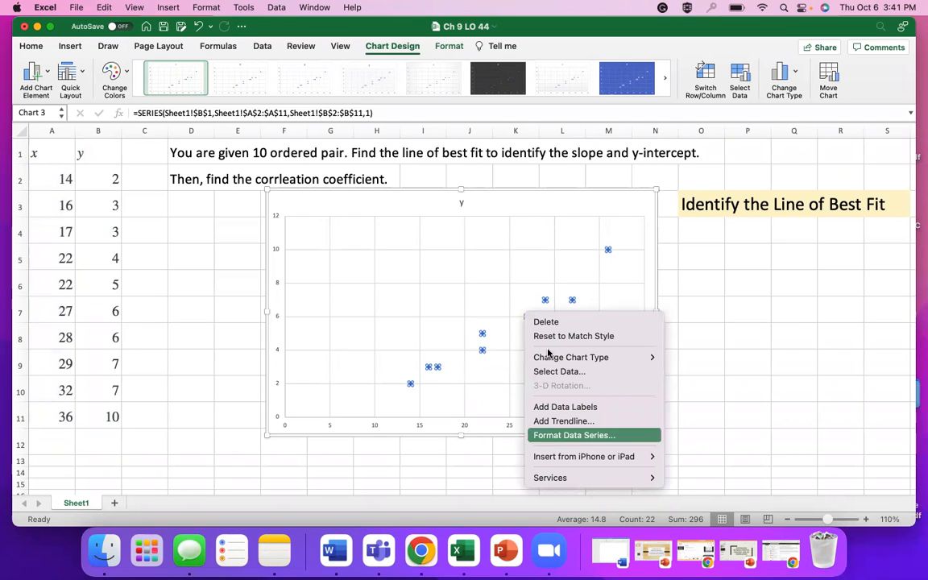
pyautogui.click(571, 421)
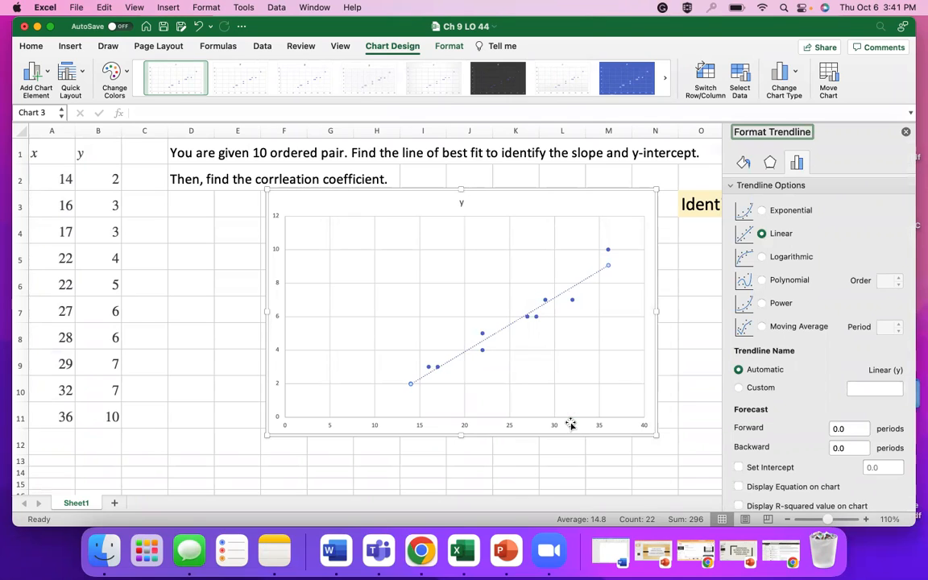
pyautogui.scroll(-1, 773, 193)
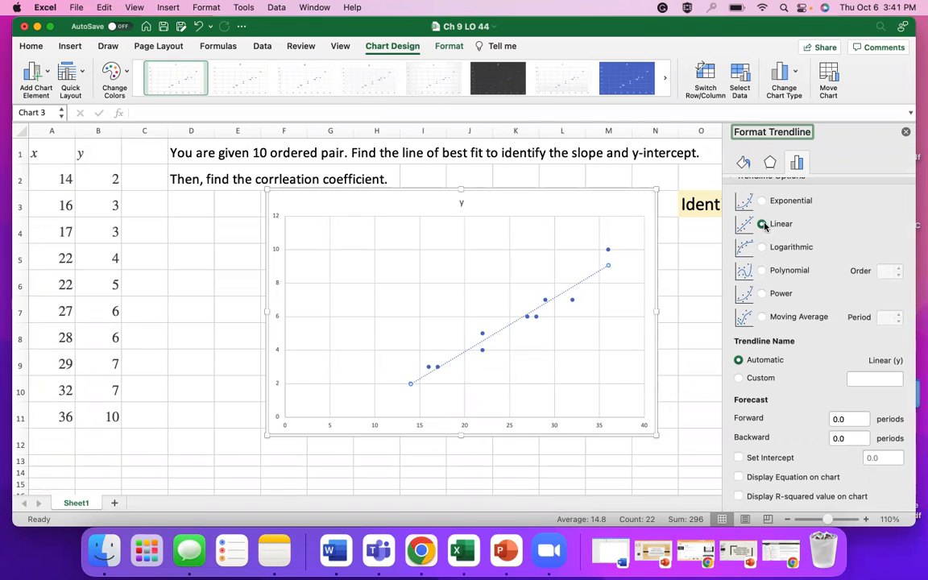
pyautogui.click(739, 478)
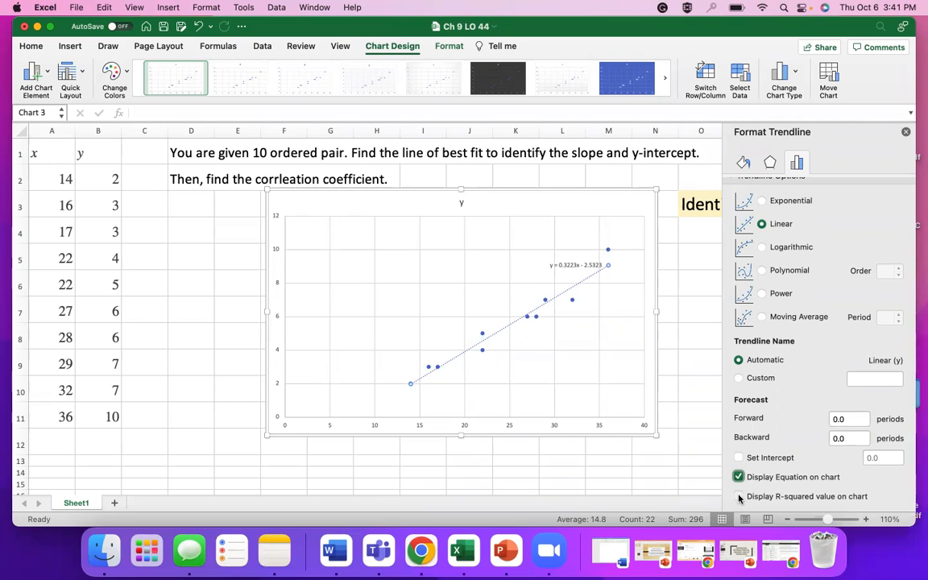
pyautogui.click(739, 497)
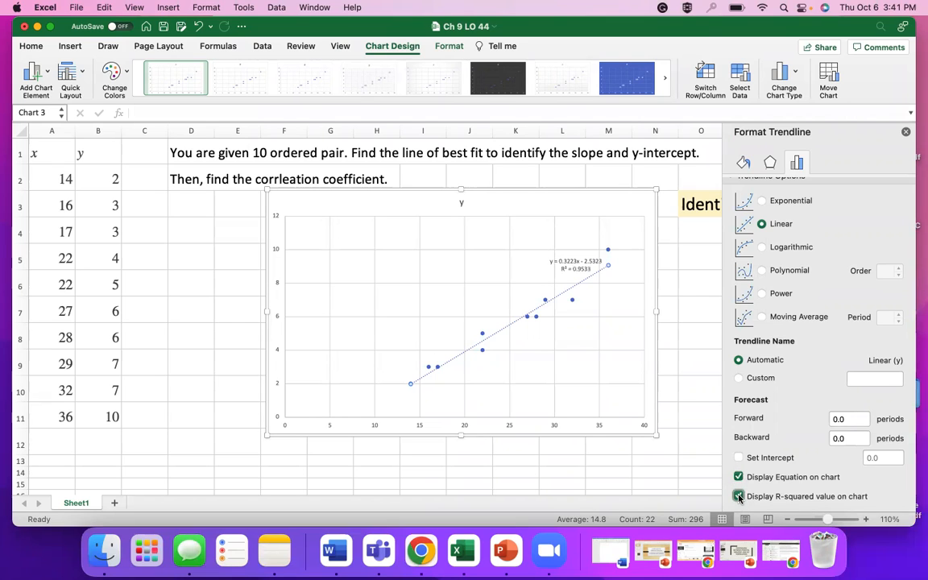
pyautogui.click(905, 131)
# Place the trendline equation label above the data points and enlarge its text to 28 pt
pyautogui.moveTo(584, 260)
pyautogui.mouseDown()
pyautogui.moveTo(534, 203)
pyautogui.moveTo(637, 247)
pyautogui.mouseUp()
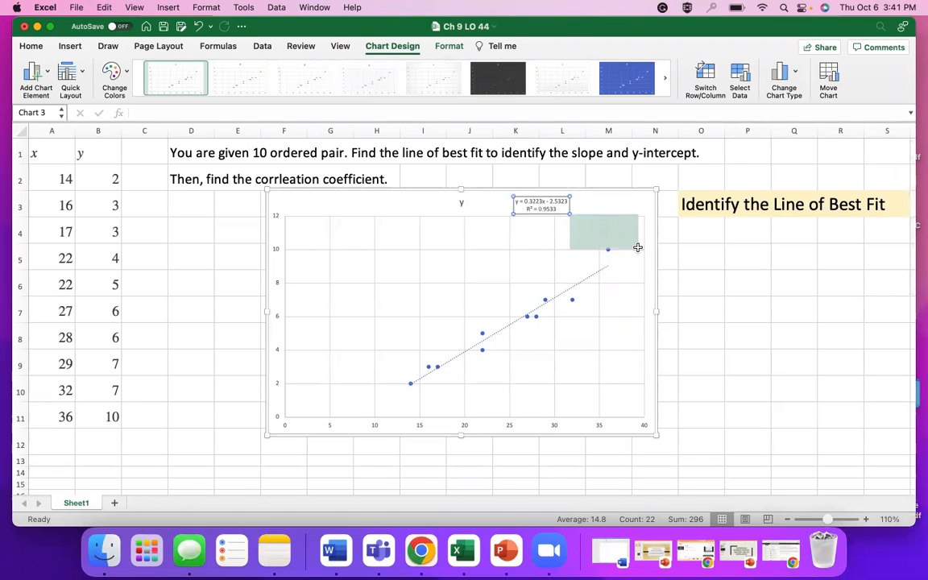
pyautogui.moveTo(568, 213); pyautogui.dragTo(589, 240)
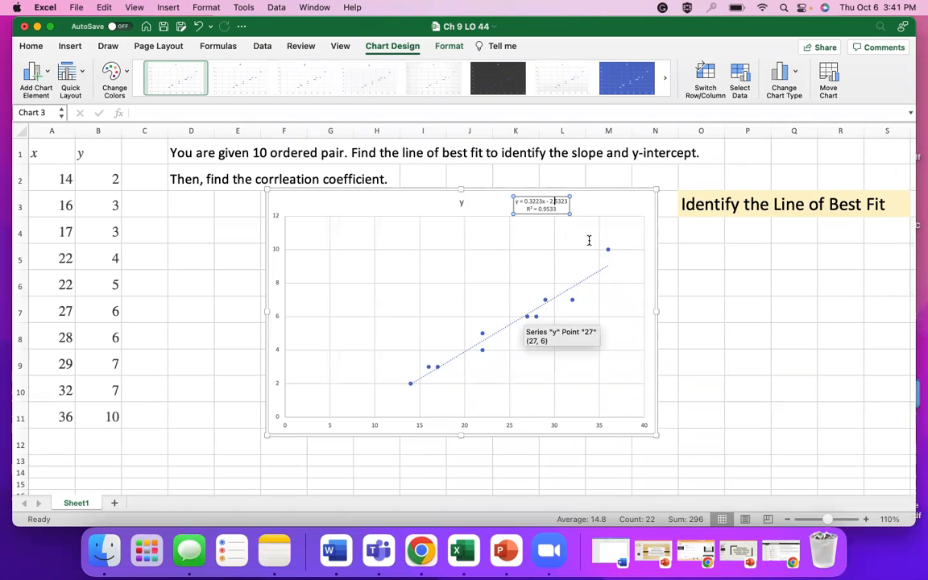
pyautogui.tripleClick(545, 207)
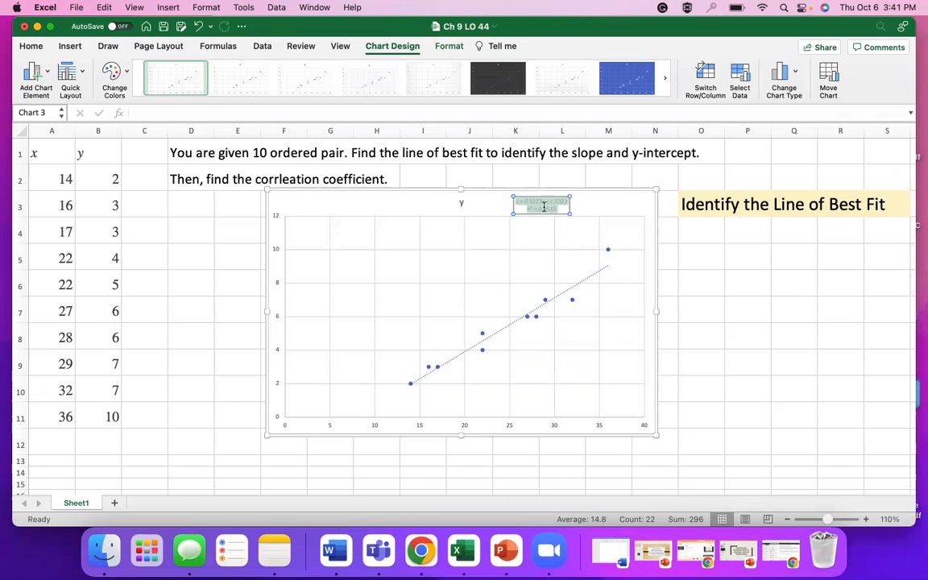
pyautogui.click(31, 46)
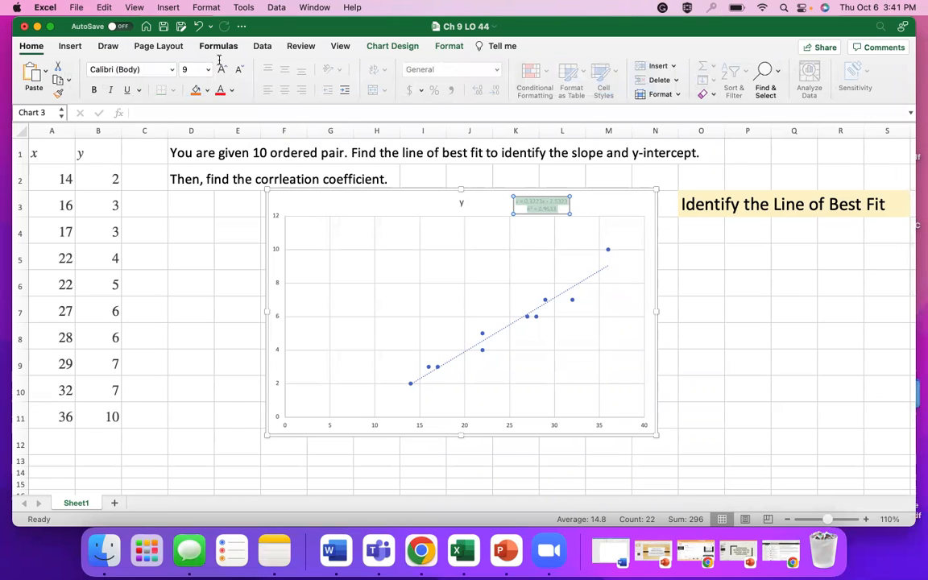
pyautogui.click(221, 70)
pyautogui.click(221, 69)
pyautogui.click(222, 70)
pyautogui.click(221, 69)
pyautogui.click(222, 69)
pyautogui.click(221, 69)
pyautogui.click(221, 69)
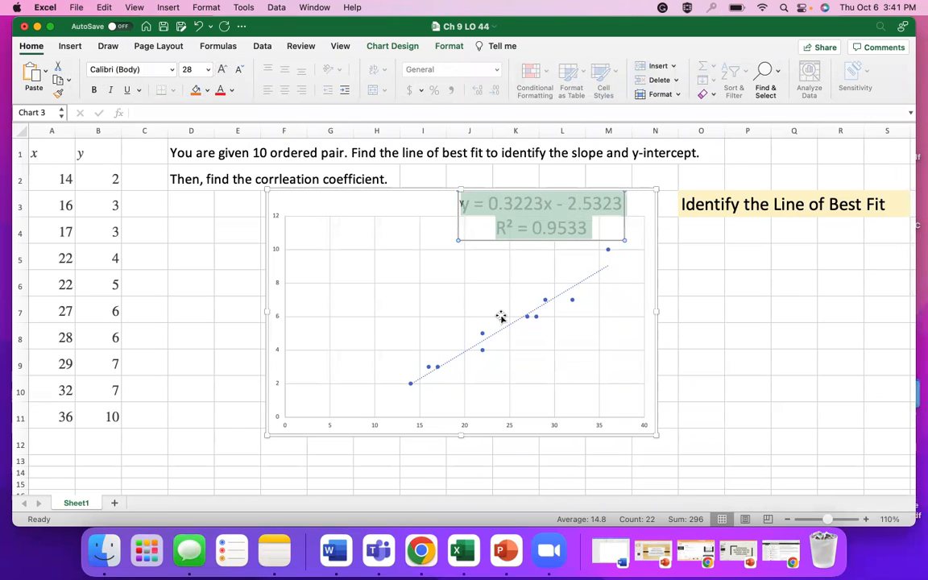
pyautogui.click(556, 345)
pyautogui.moveTo(542, 199); pyautogui.dragTo(592, 201)
# Enter "slope = 0.3223" in cell O5
pyautogui.click(687, 254)
pyautogui.write('slope = ')
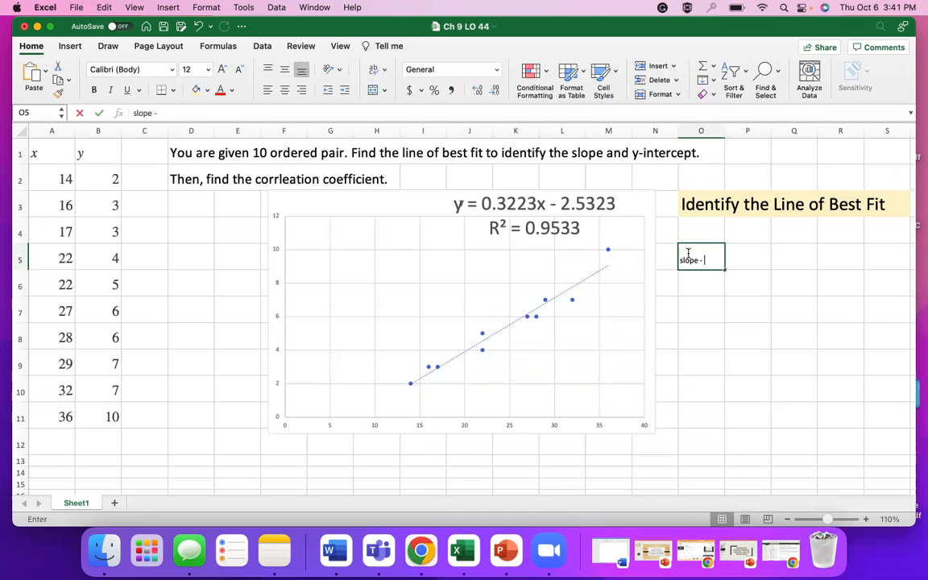
pyautogui.write('0.3223')
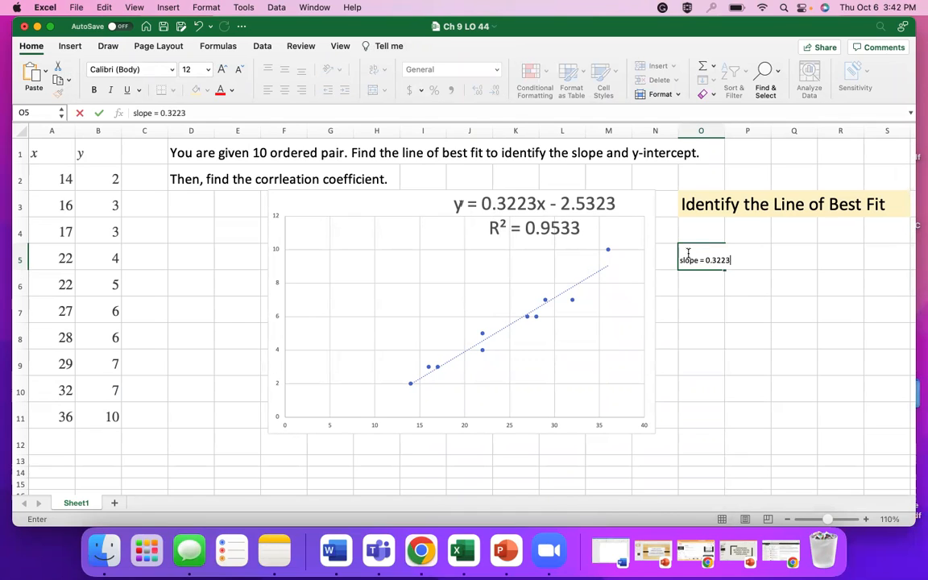
pyautogui.press('Return')
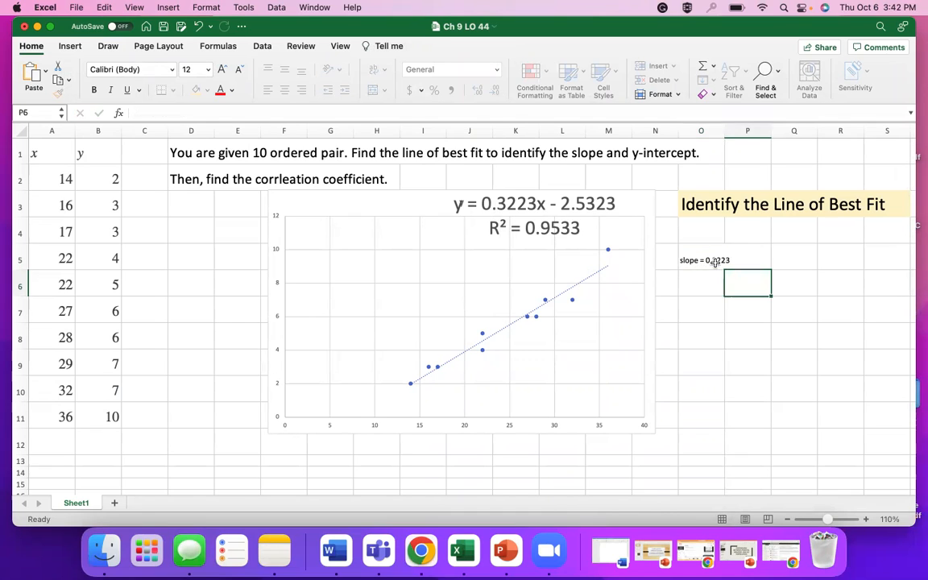
pyautogui.click(721, 265)
pyautogui.moveTo(724, 269)
pyautogui.mouseDown()
pyautogui.moveTo(754, 286)
pyautogui.moveTo(753, 264)
pyautogui.moveTo(738, 264)
pyautogui.mouseUp()
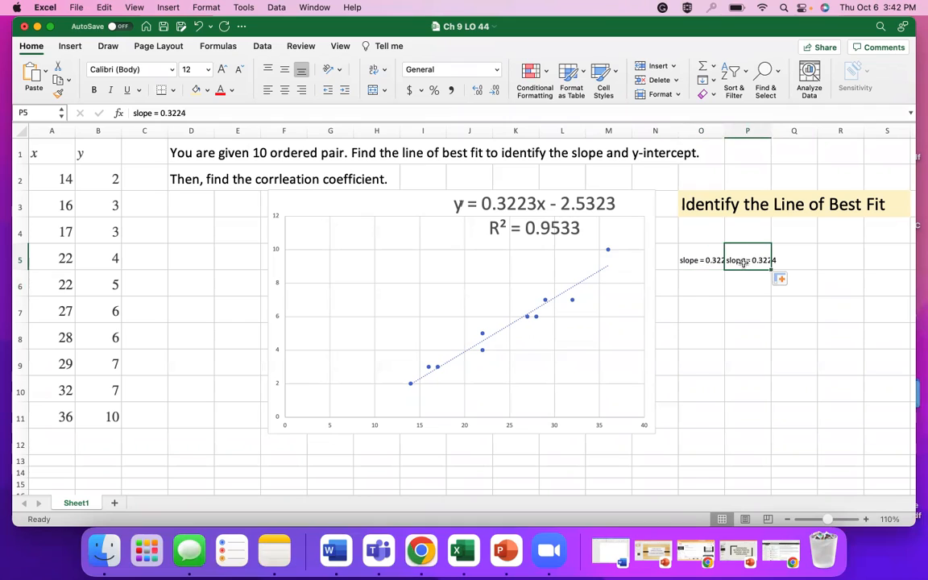
pyautogui.press('Delete')
pyautogui.click(726, 302)
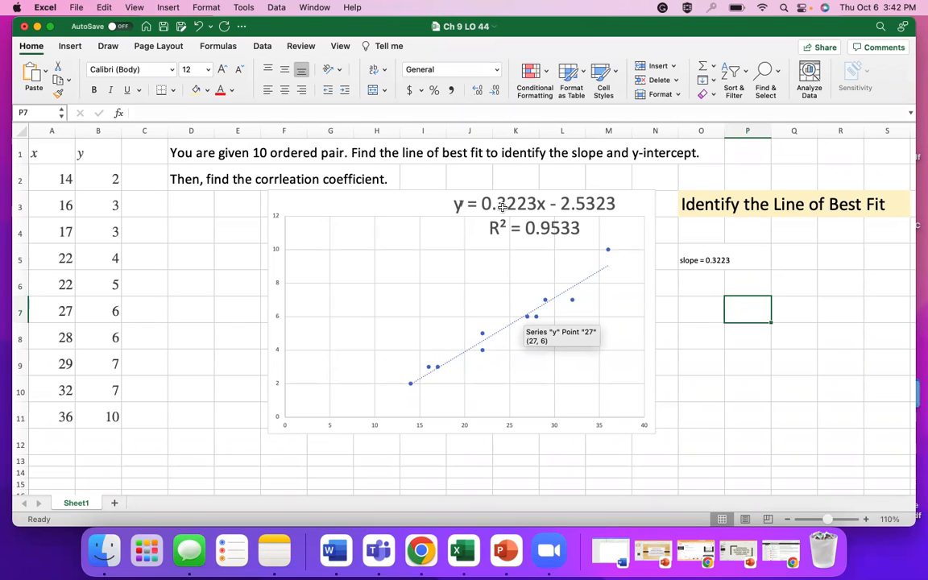
# Enter "y-int = -2.5323" in cell O6, below the slope
pyautogui.click(697, 275)
pyautogui.write('y-int')
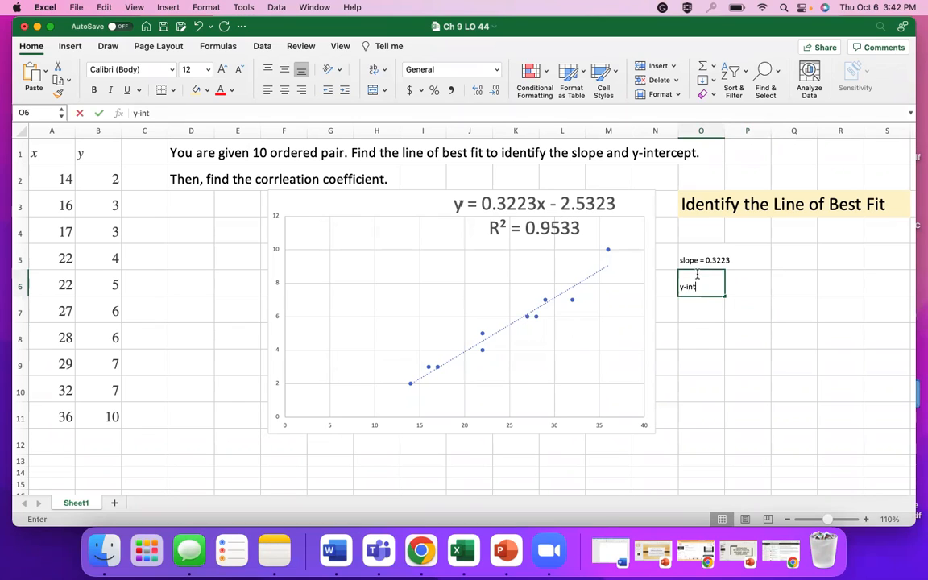
pyautogui.write(' = -2.')
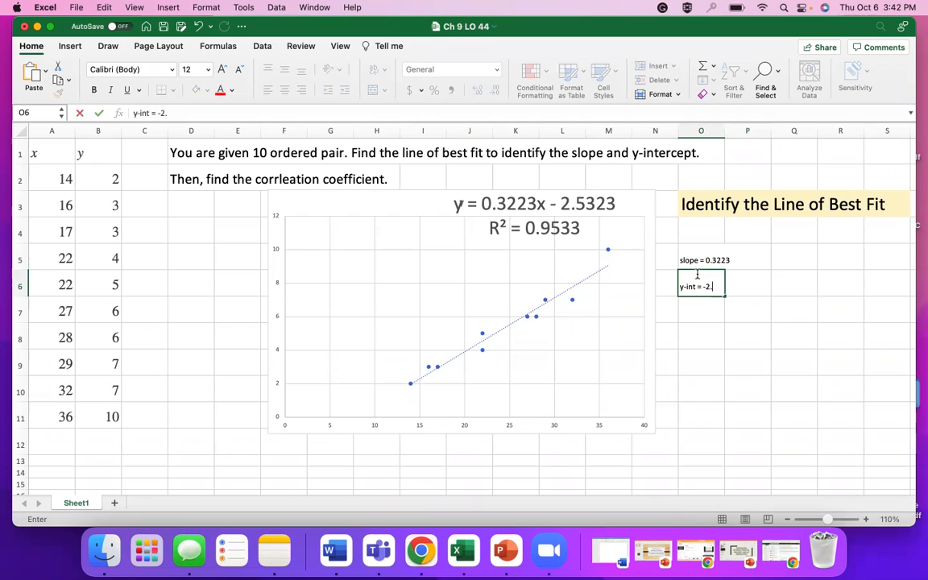
pyautogui.write('5323')
pyautogui.click(758, 390)
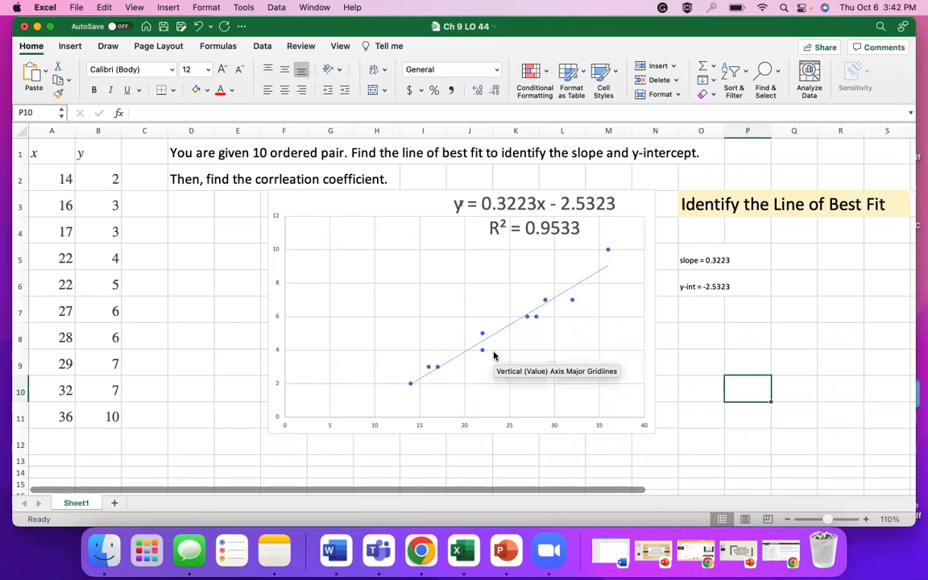
pyautogui.click(279, 418)
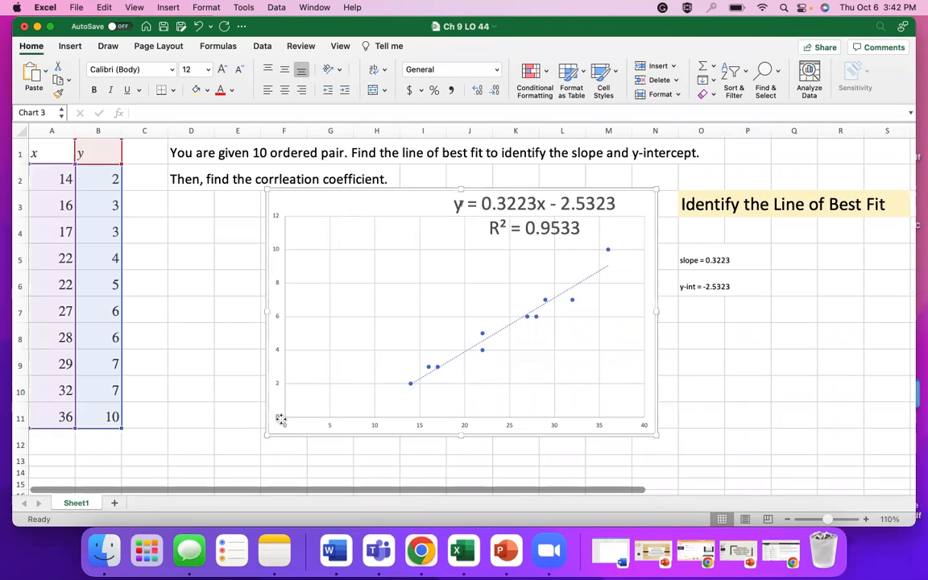
pyautogui.click(276, 416)
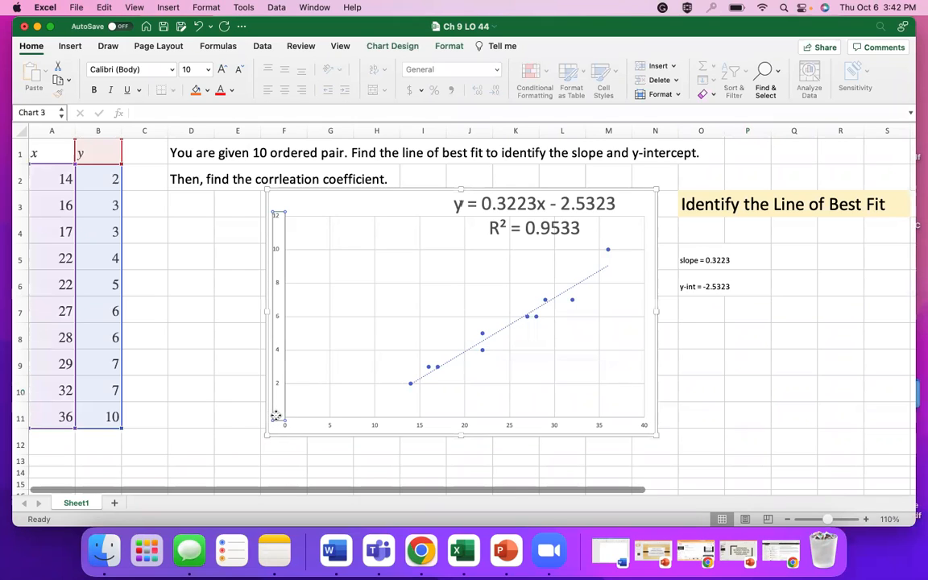
pyautogui.click(239, 442)
pyautogui.click(266, 458)
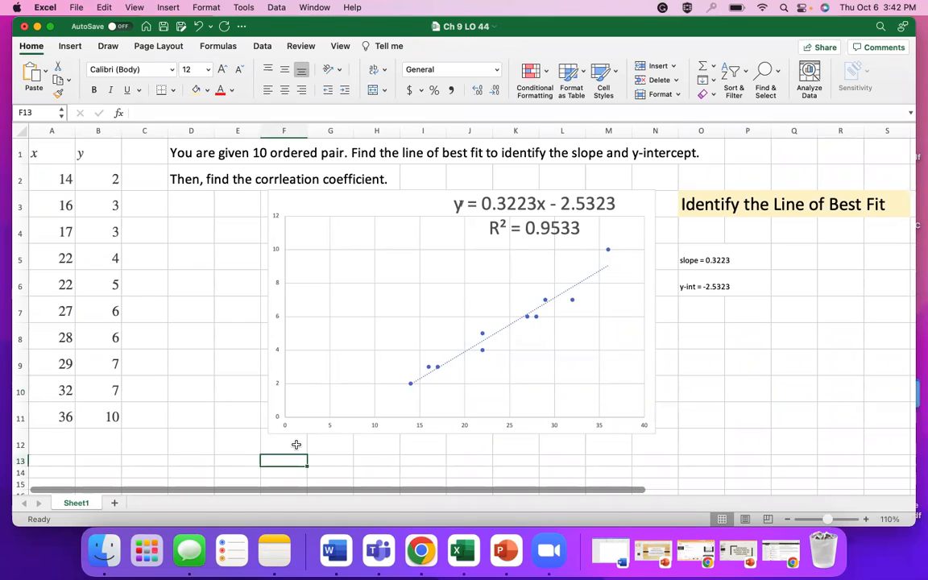
# Label cell O7 "r" and calculate the correlation coefficient beside it in P7 with =SQRT(0.9533)
pyautogui.click(700, 315)
pyautogui.write('r')
pyautogui.click(698, 358)
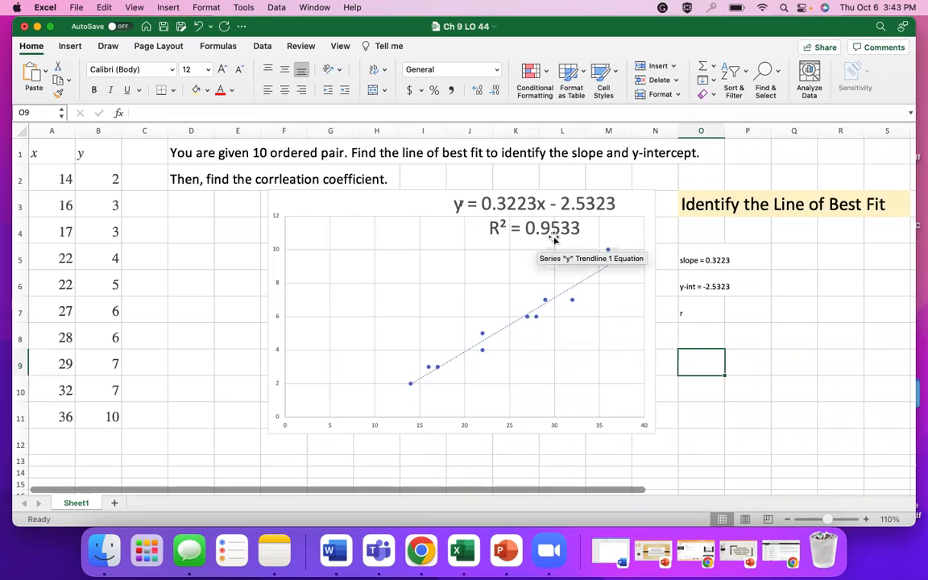
pyautogui.click(742, 312)
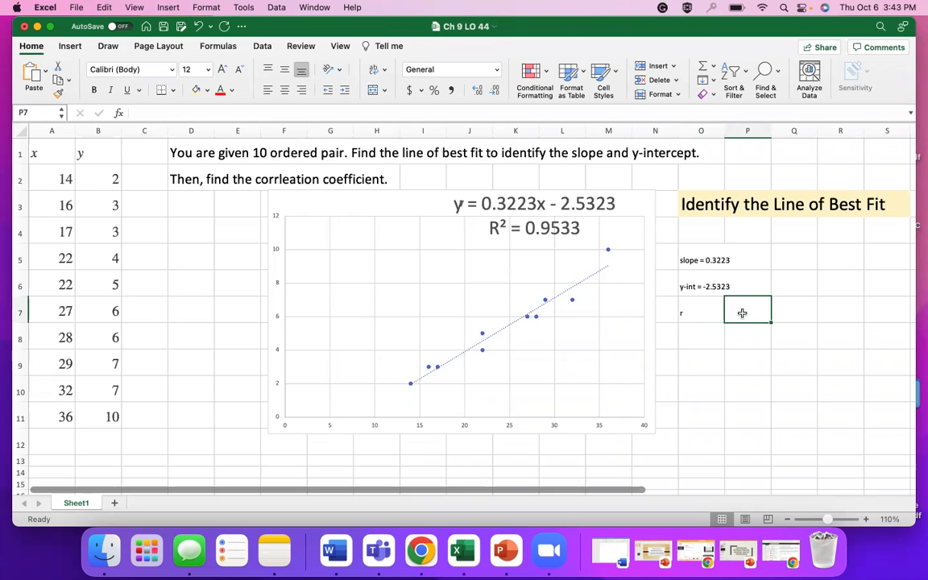
pyautogui.write('=sq')
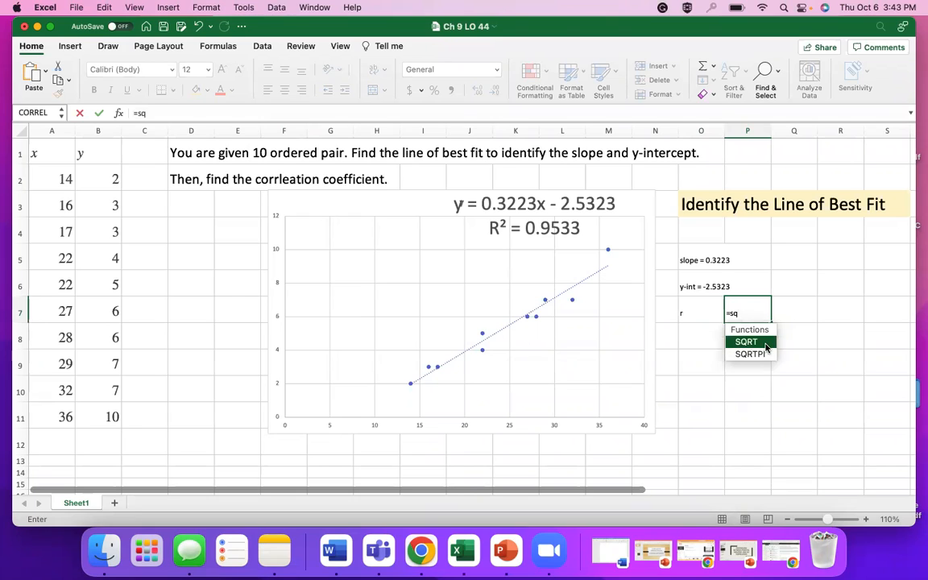
pyautogui.doubleClick(766, 347)
pyautogui.write('0')
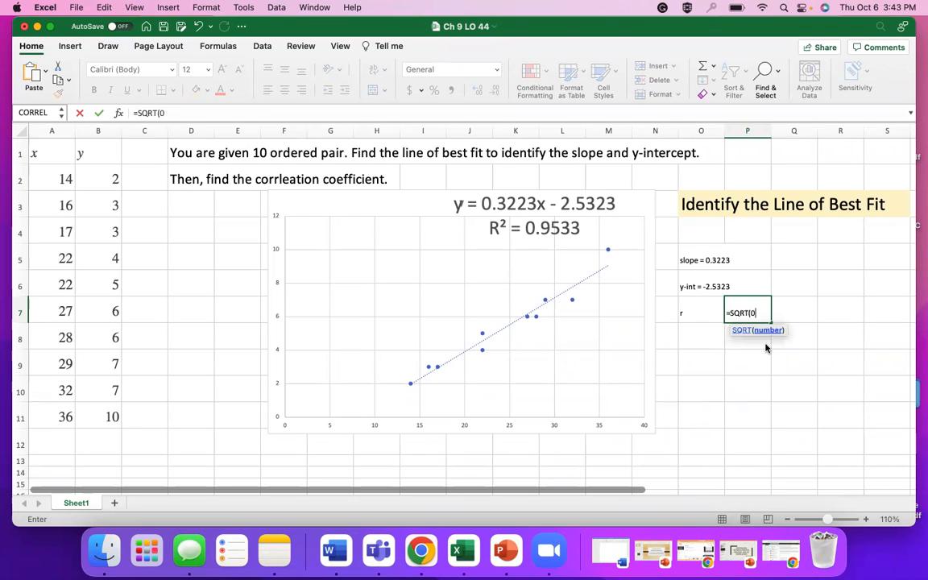
pyautogui.write('.9533')
pyautogui.press('Return')
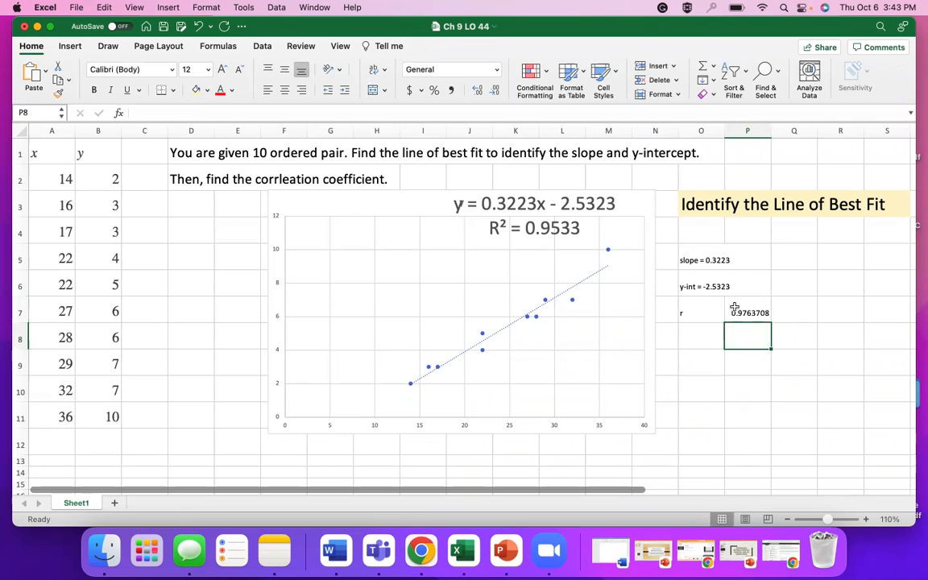
# Enter the description "correlation coefficient" in cell Q7, beside the r value
pyautogui.click(778, 306)
pyautogui.write('correlation coef')
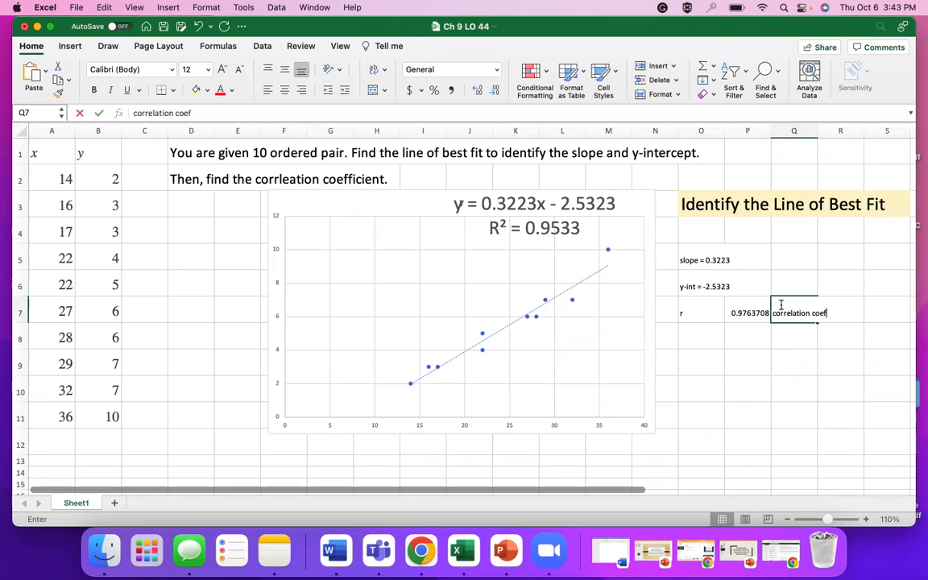
pyautogui.write('ficient')
pyautogui.press('Return')
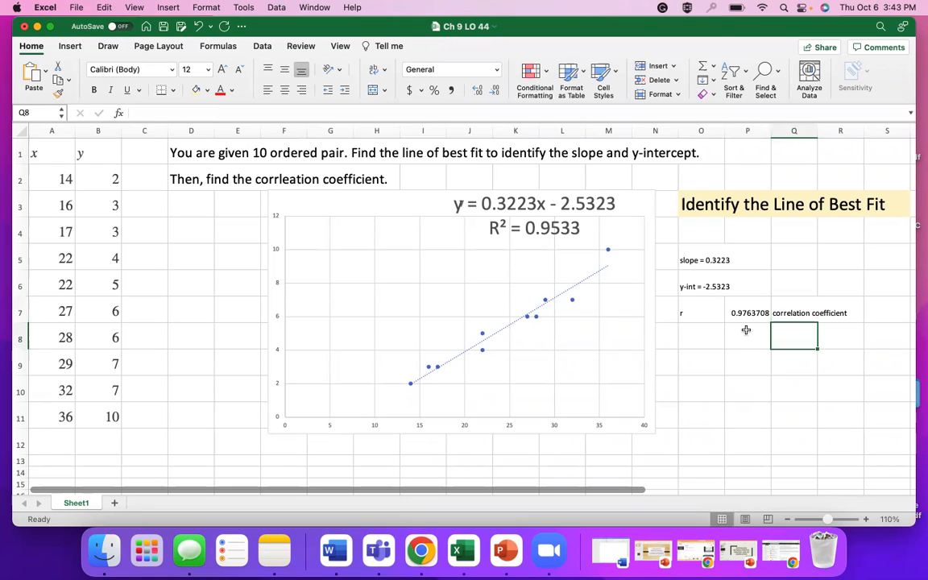
pyautogui.click(737, 340)
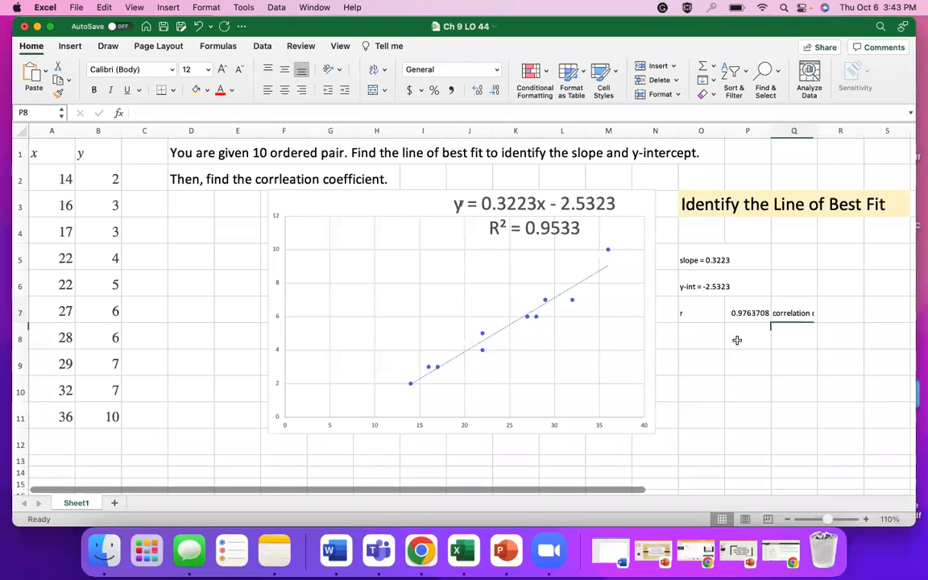
pyautogui.press('Right')
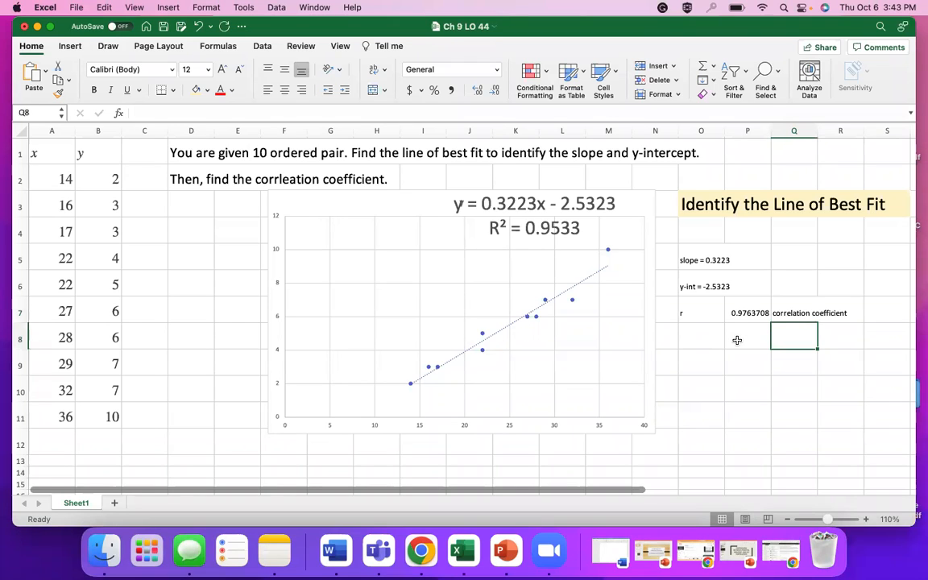